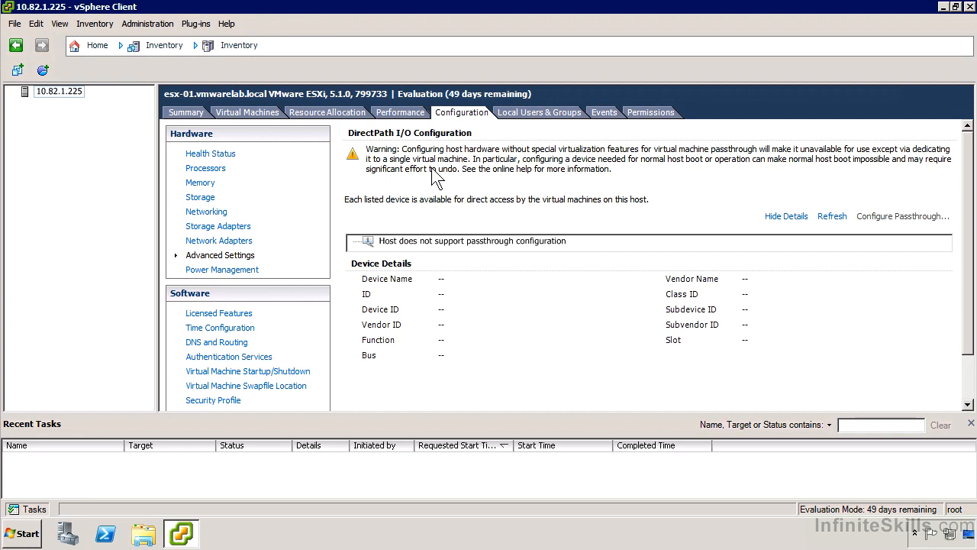
Review the host's power management settings and licensed features, including the license assignment options, and cancel without assigning a key
left_click(257, 270)
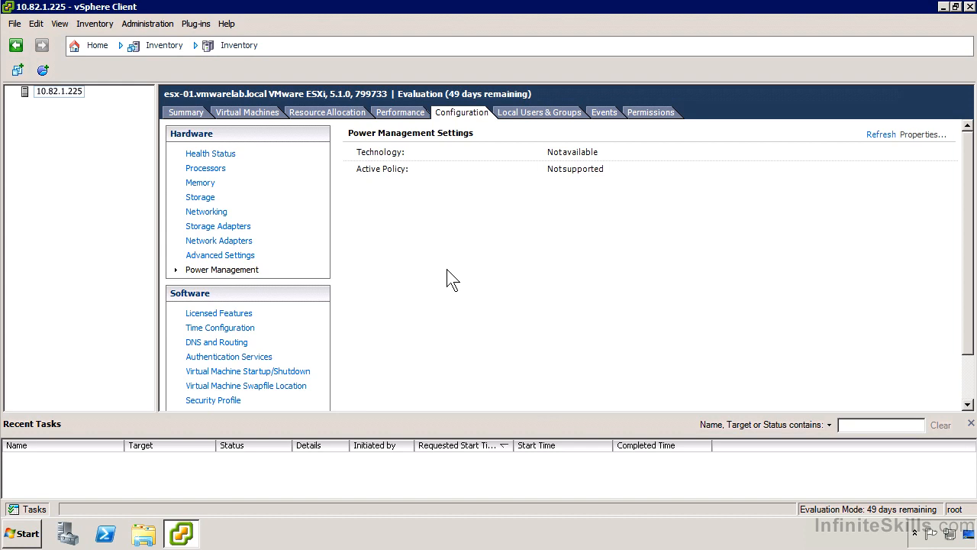
scroll(451, 293, "down", 2)
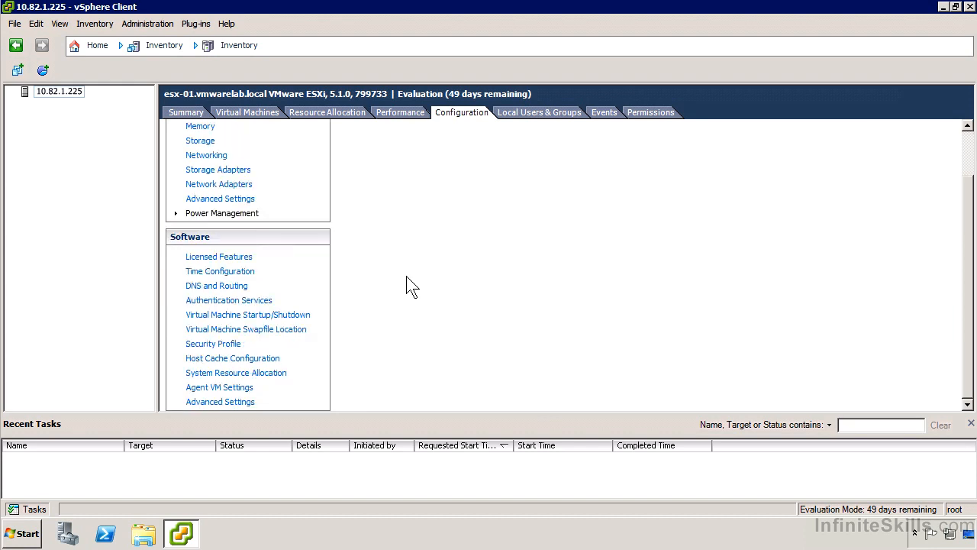
left_click(227, 257)
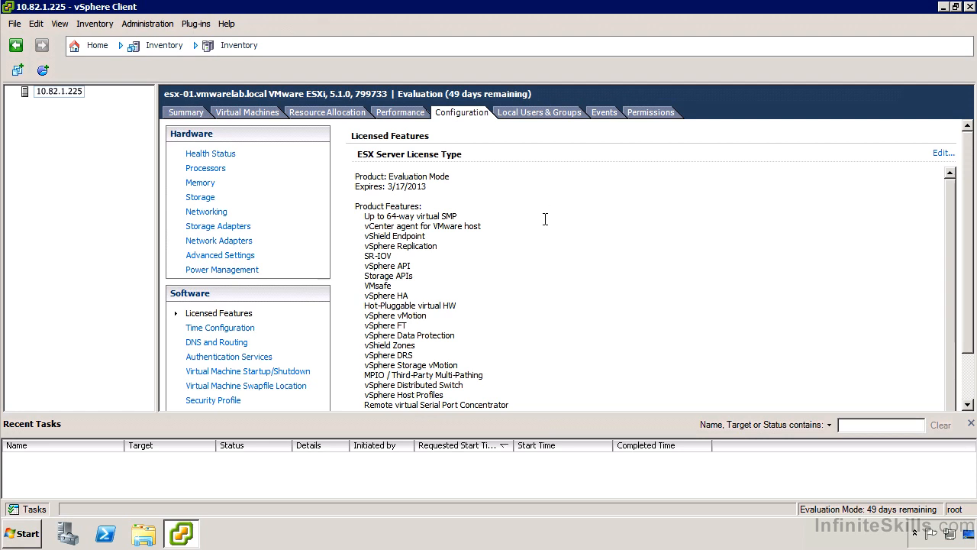
left_click_drag(969, 301, 954, 218)
left_click(953, 379)
left_click(968, 182)
left_click(945, 155)
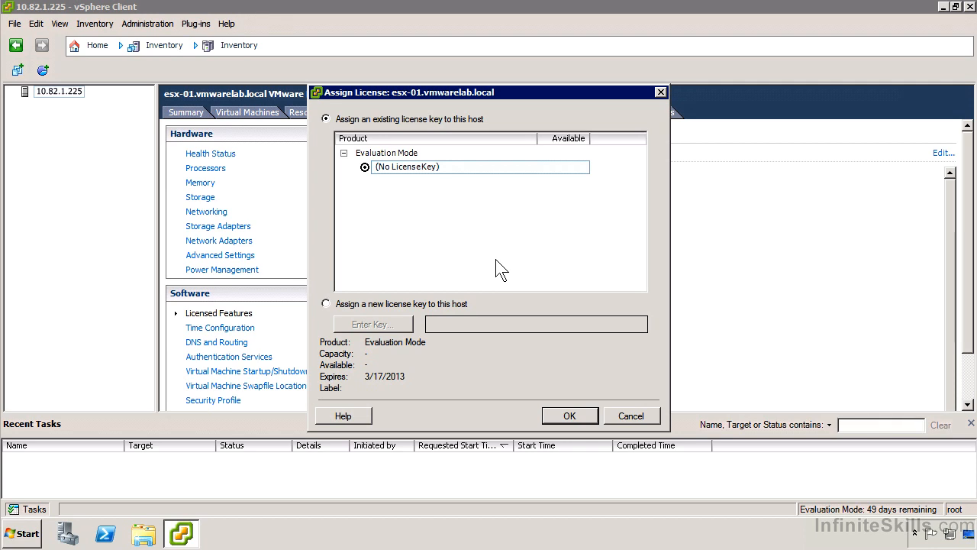
left_click(638, 412)
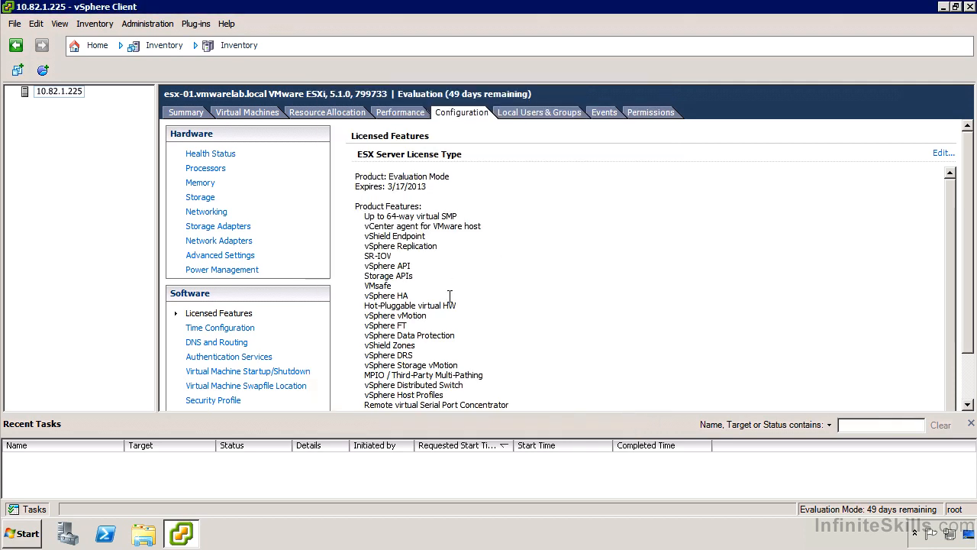
Review the host's time configuration and its DNS and routing properties, including the default gateway settings, without saving changes
left_click(213, 328)
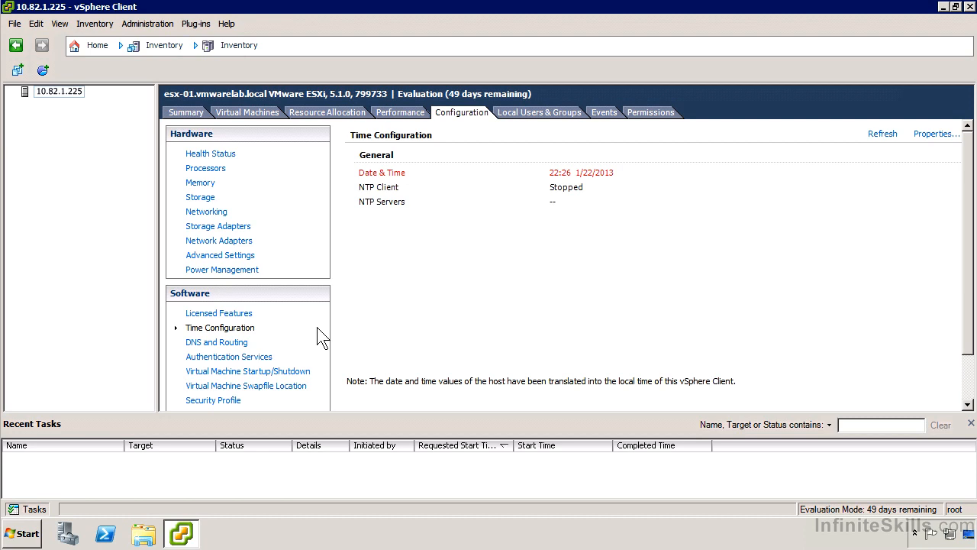
left_click(242, 345)
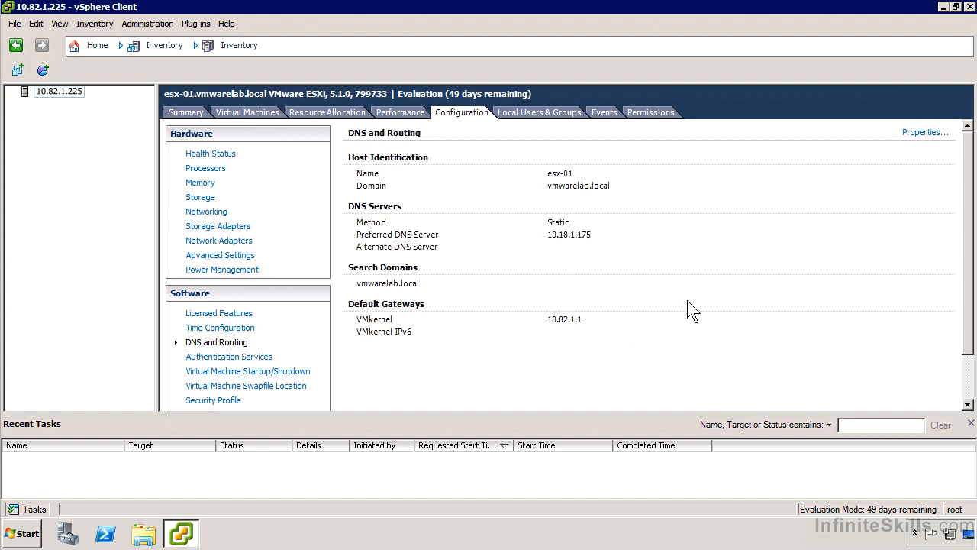
left_click(916, 133)
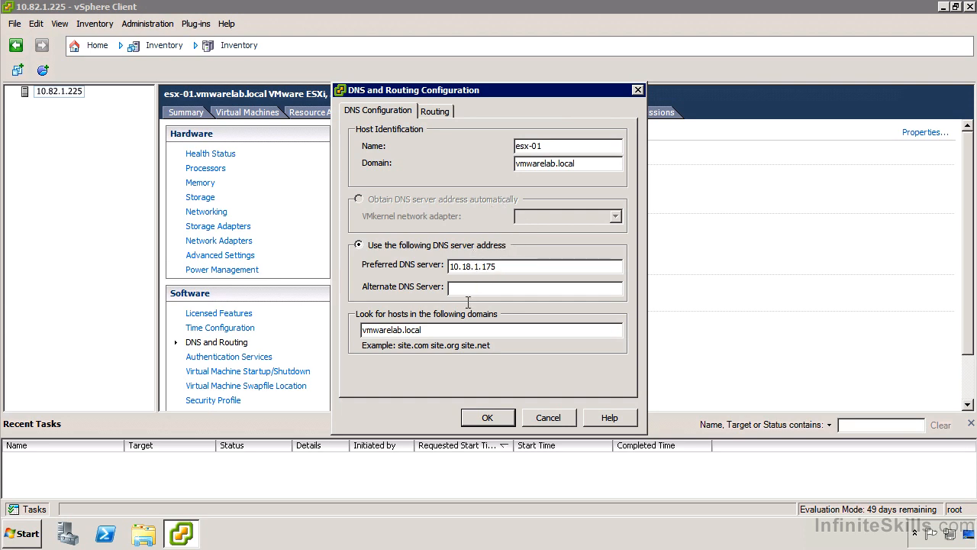
left_click(433, 114)
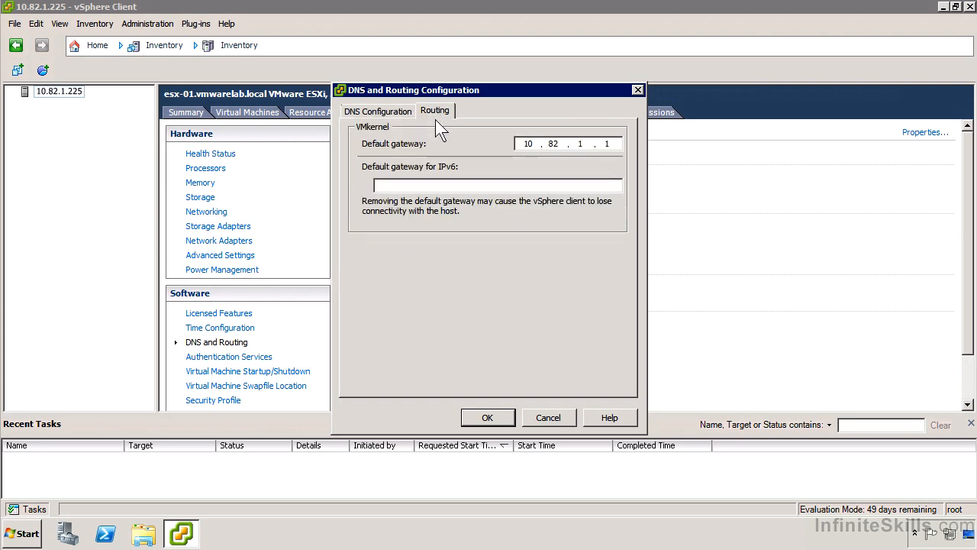
left_click(542, 417)
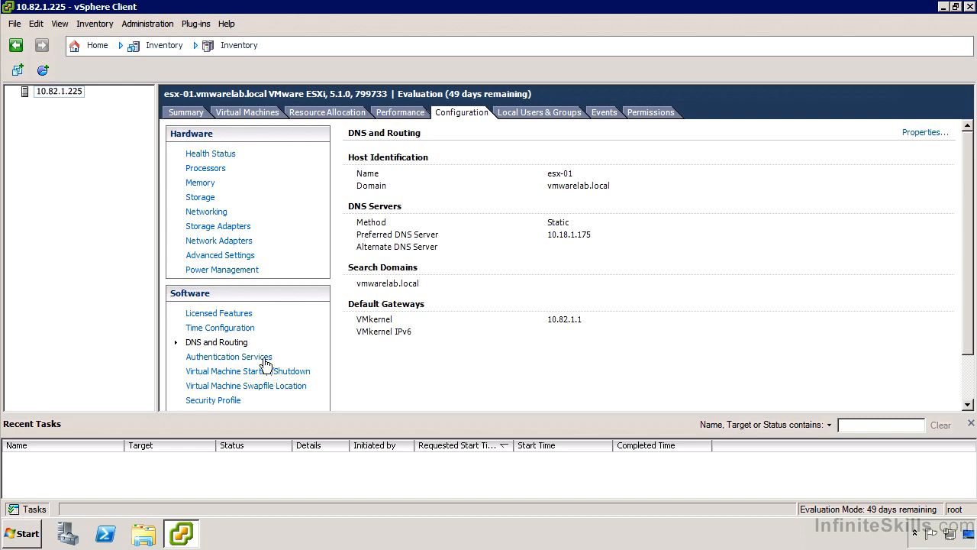
Examine the authentication services properties and the available directory service types, and cancel without changing them
left_click(264, 359)
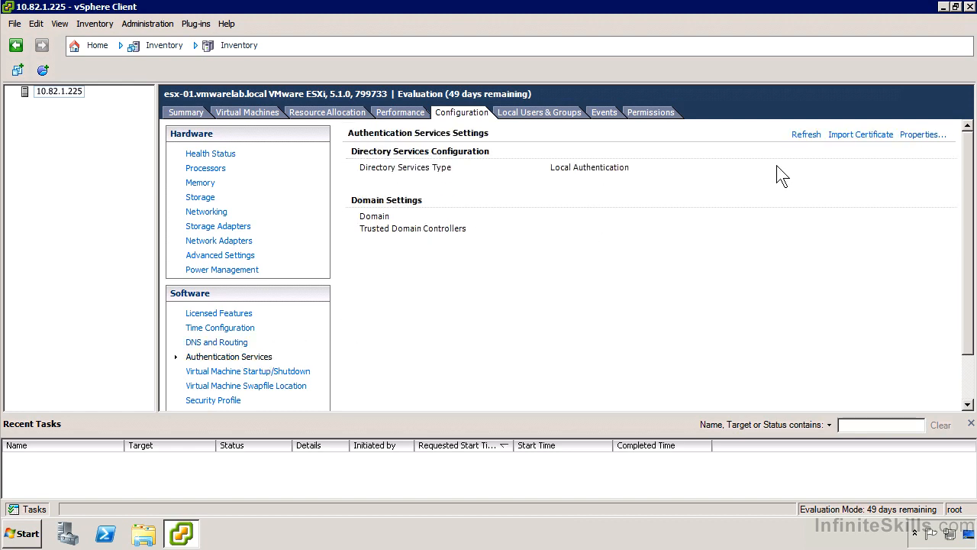
left_click(908, 138)
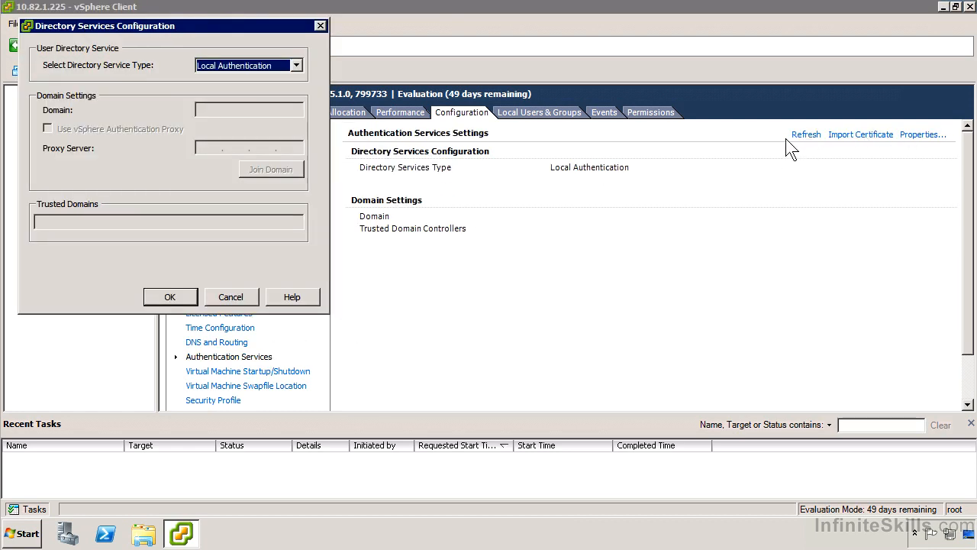
left_click(232, 66)
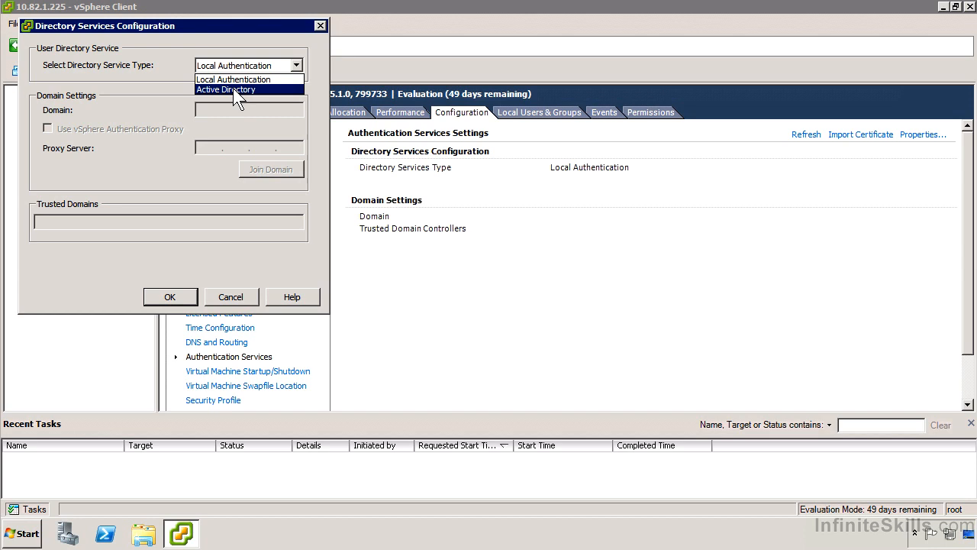
left_click(106, 130)
left_click(229, 297)
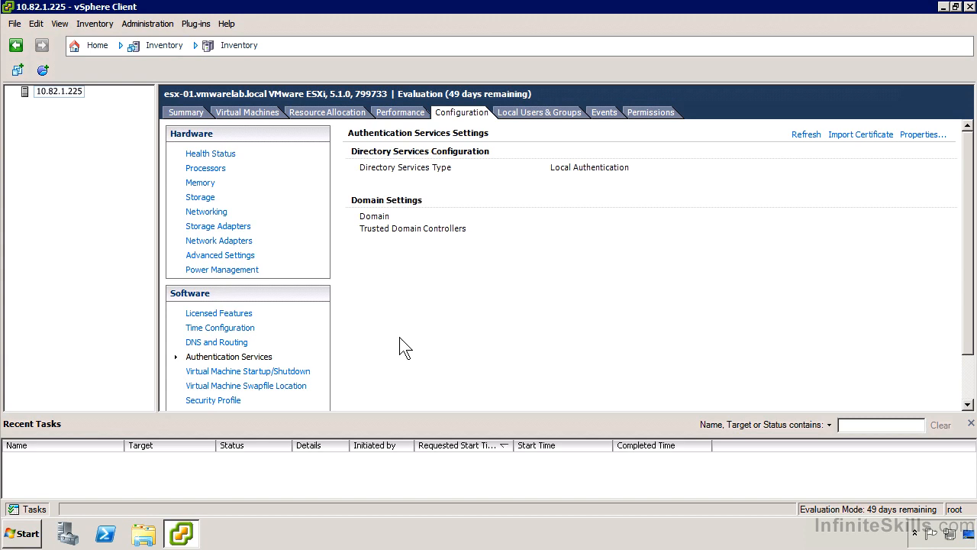
Examine the virtual machine startup and shutdown properties, including delays and startup order, and cancel without changes
left_click(273, 374)
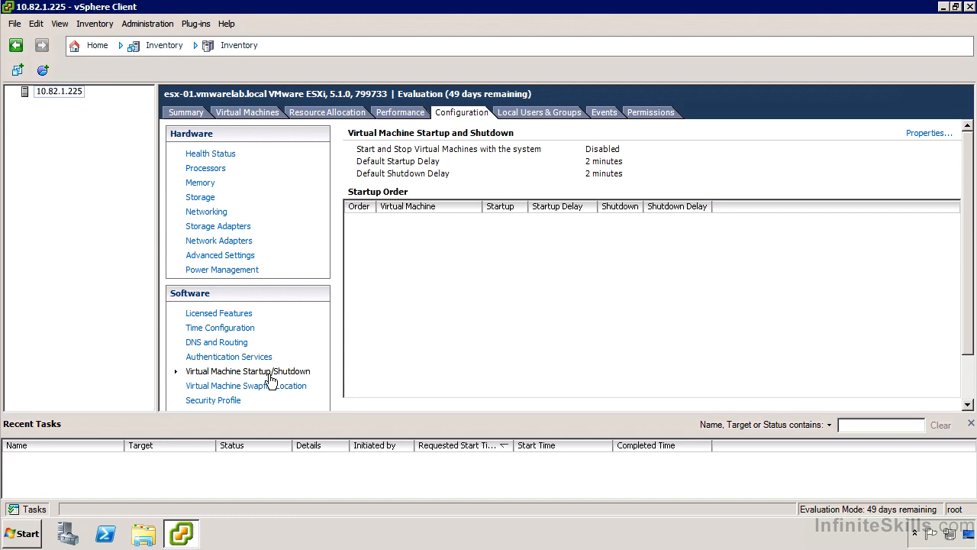
left_click(913, 134)
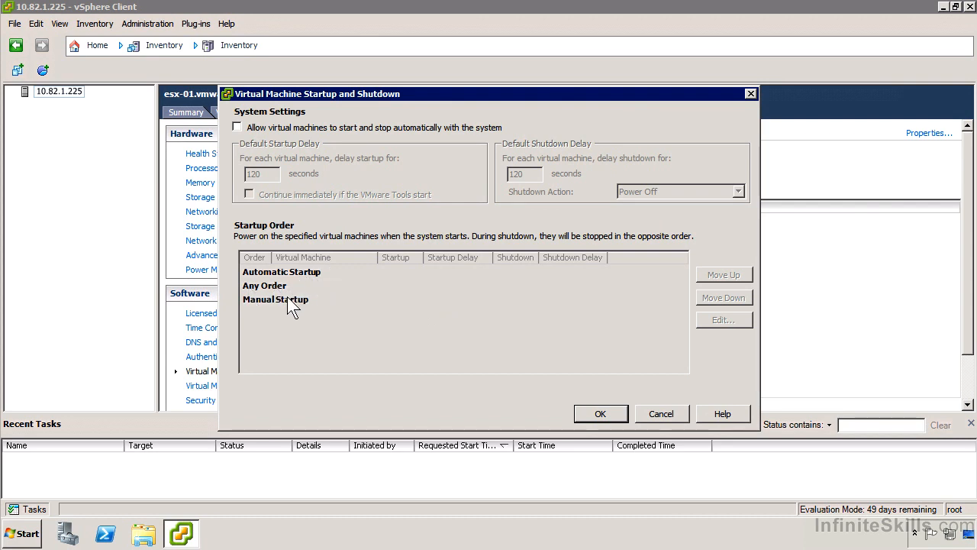
left_click(660, 406)
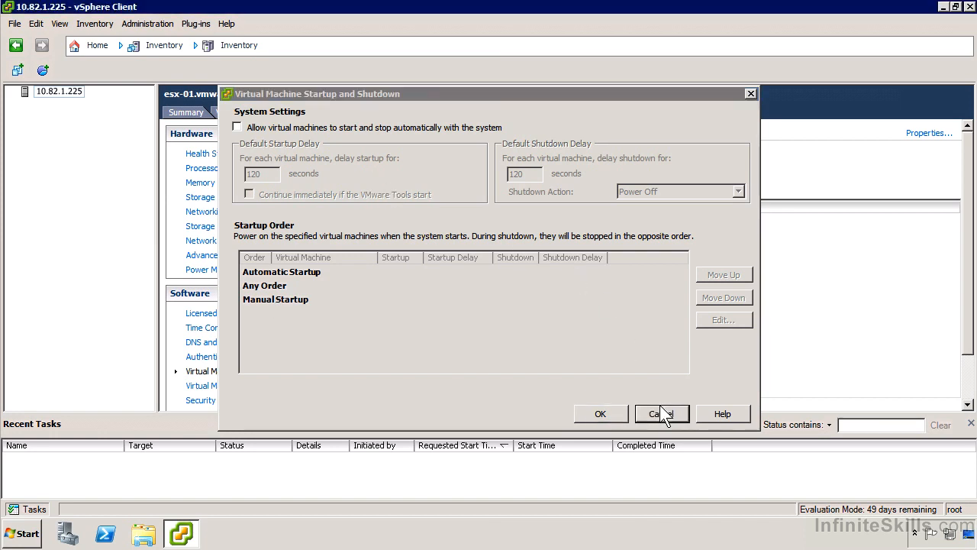
Inspect the storage options for the virtual machine swapfile location and cancel without changing them
left_click(252, 387)
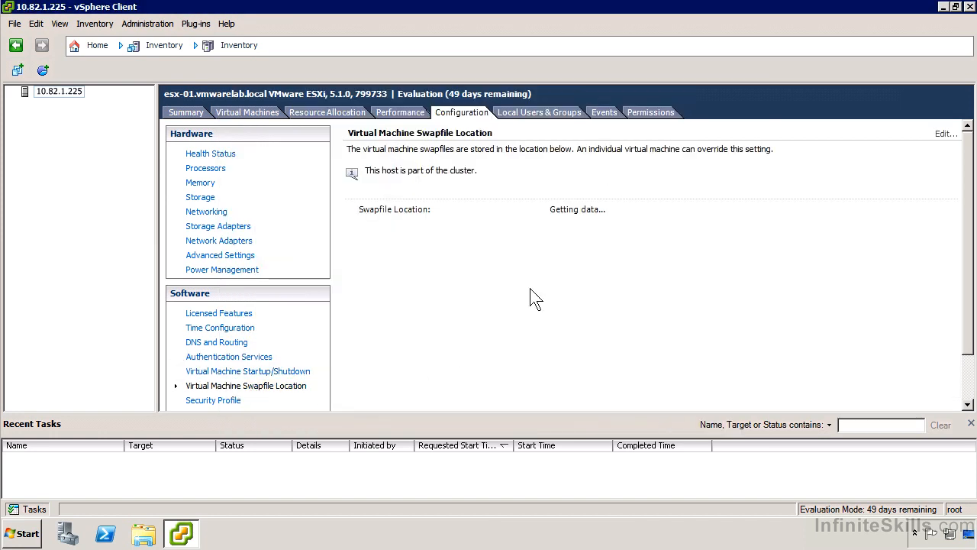
left_click(946, 135)
left_click(570, 414)
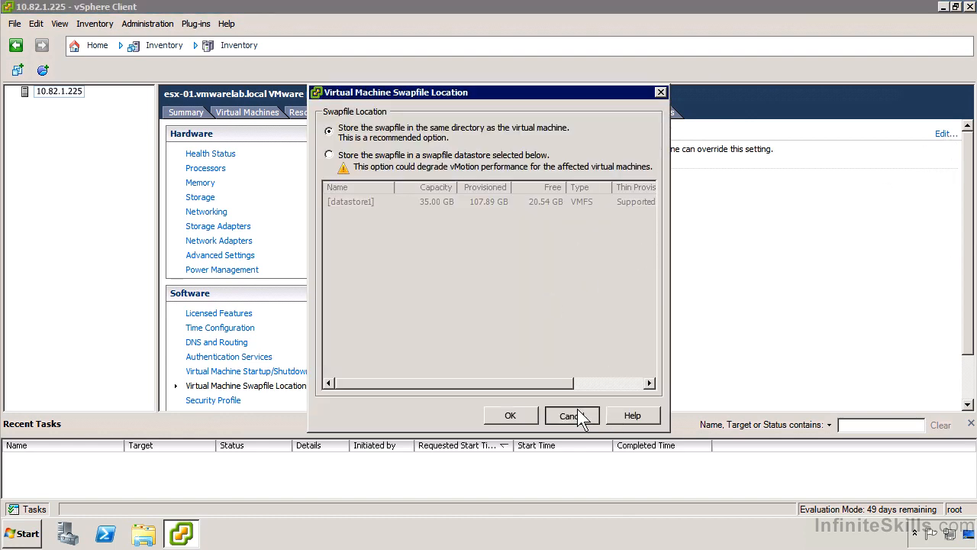
Review the host's security profile, covering services, incoming and outgoing firewall connections, and the image profile acceptance level
scroll(288, 336, "down", 2)
left_click(234, 350)
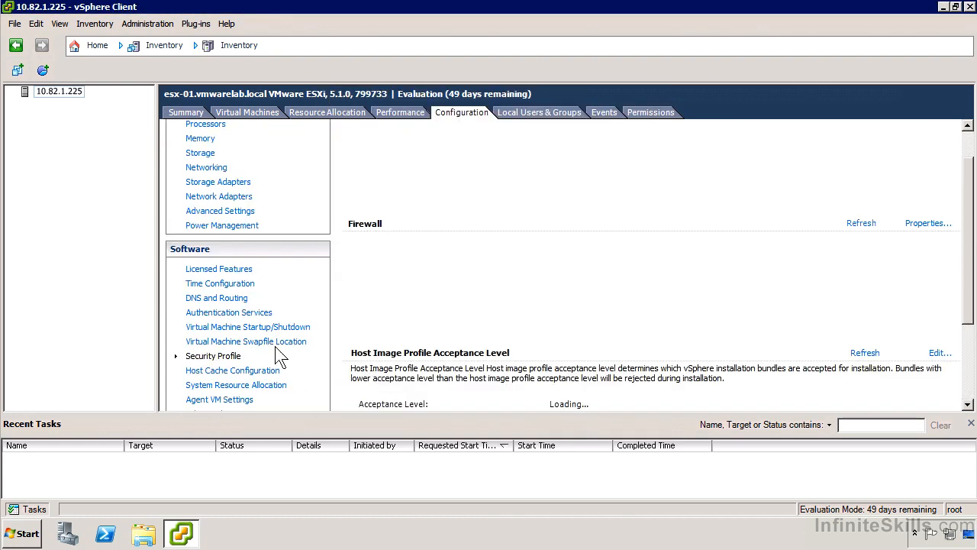
scroll(954, 253, "up", 2)
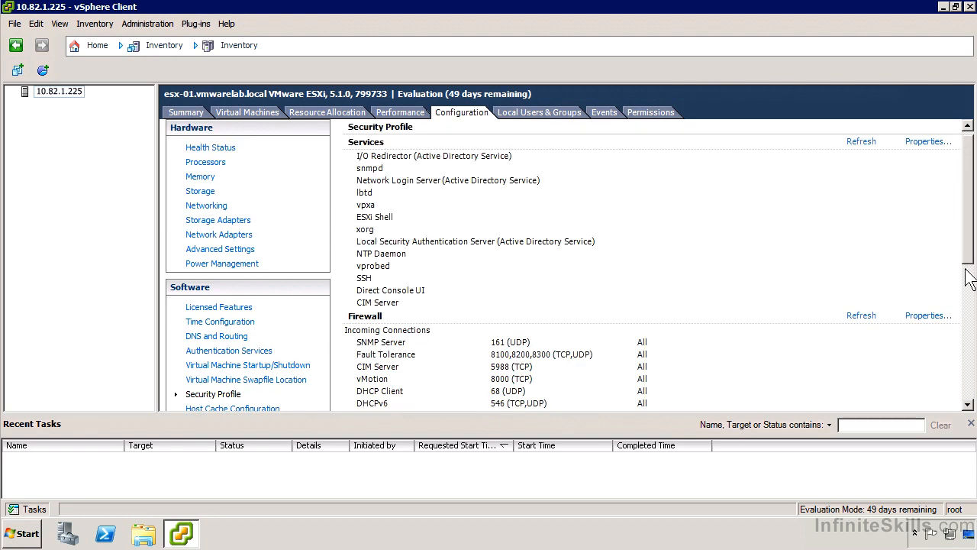
left_click(964, 293)
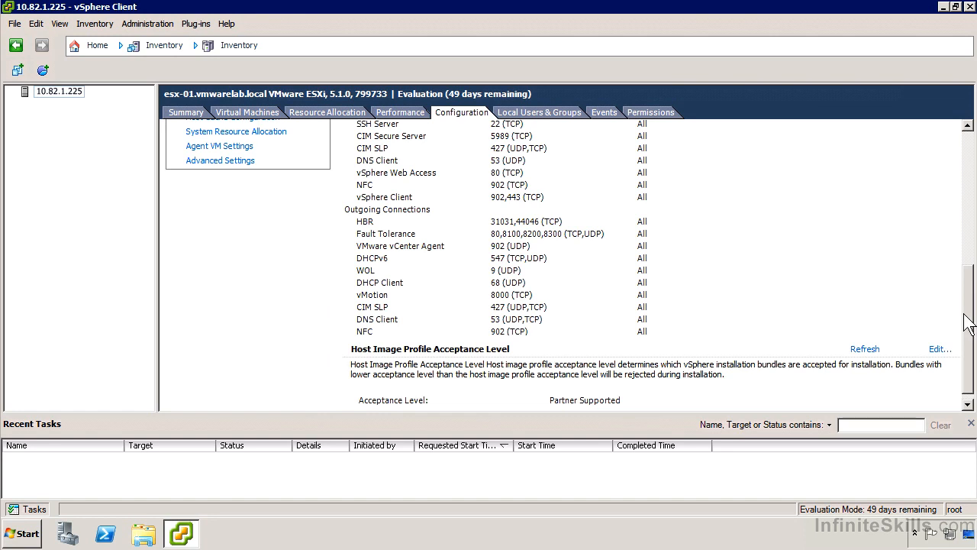
left_click_drag(965, 313, 966, 300)
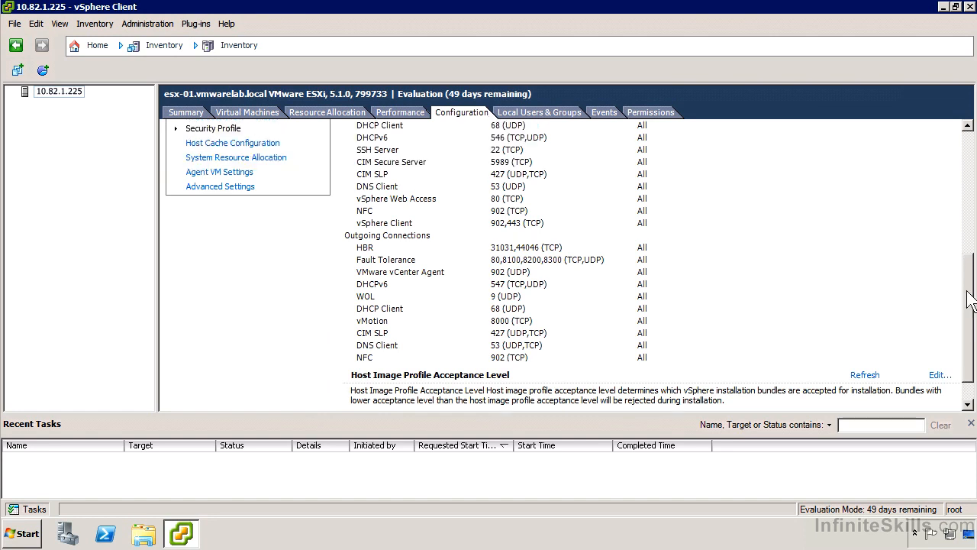
View the host cache configuration and the system resource allocation of the host
left_click(209, 145)
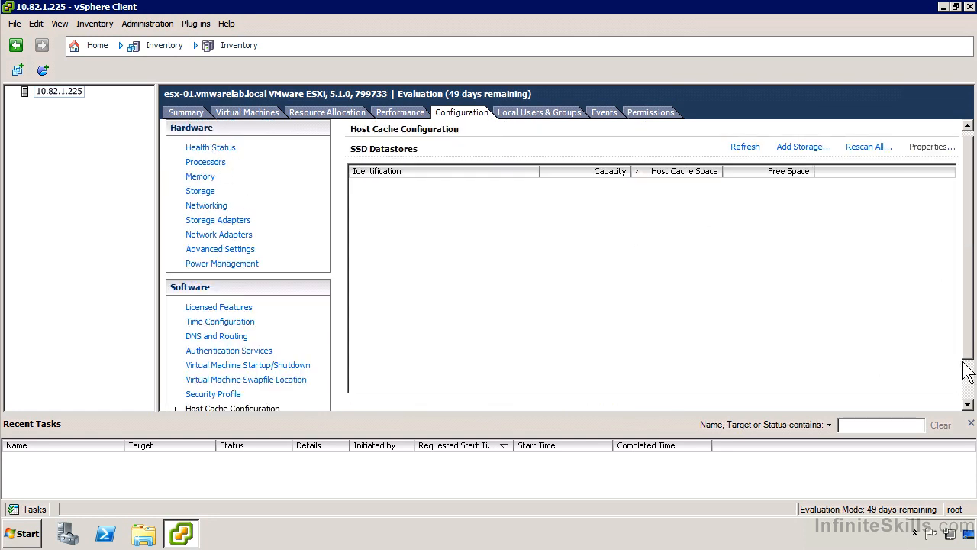
left_click(969, 385)
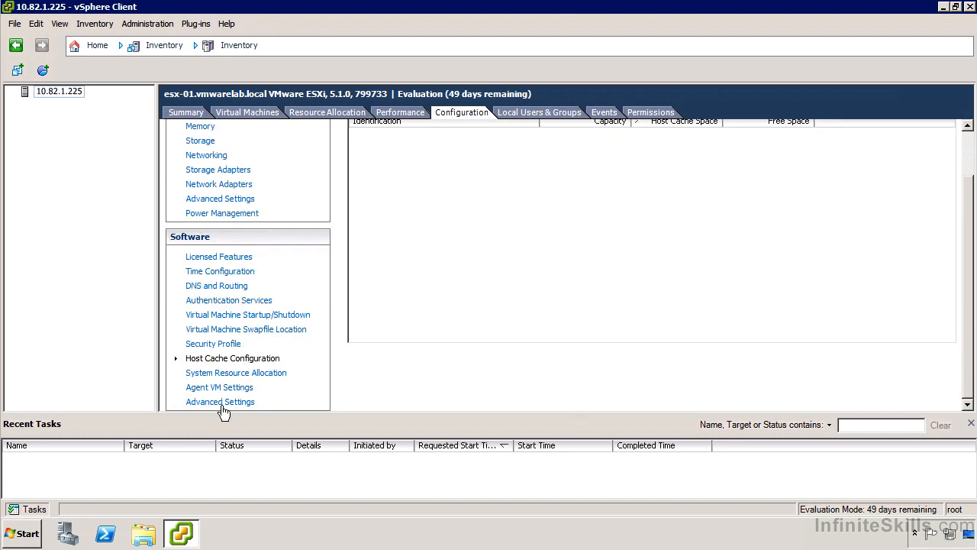
left_click(232, 374)
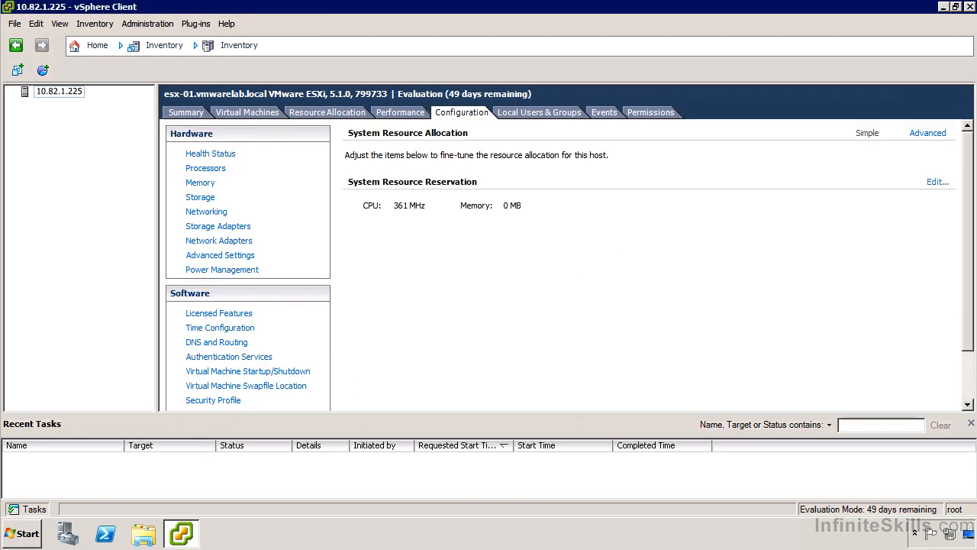
View the agent VM settings and the software advanced settings, and cancel without editing any value
left_click(970, 379)
left_click(217, 382)
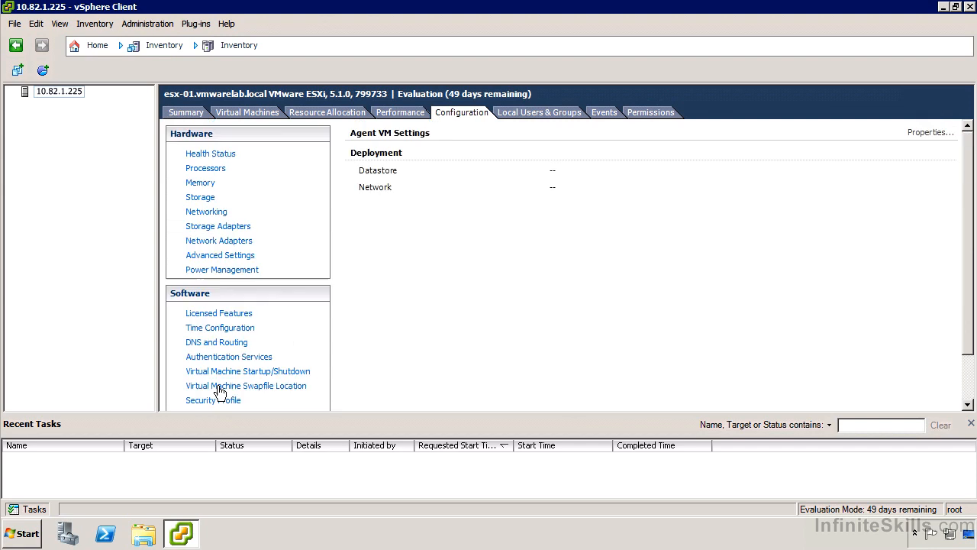
left_click(970, 379)
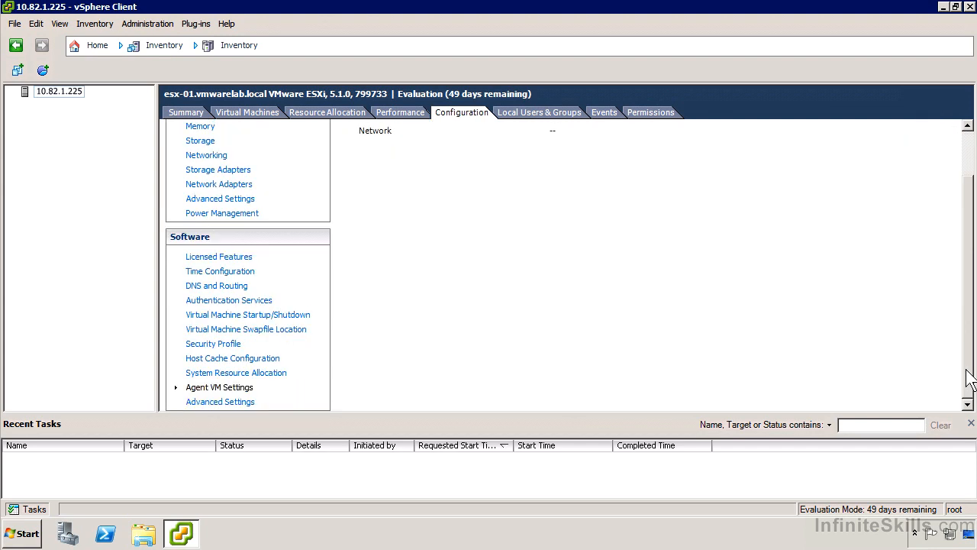
left_click(233, 400)
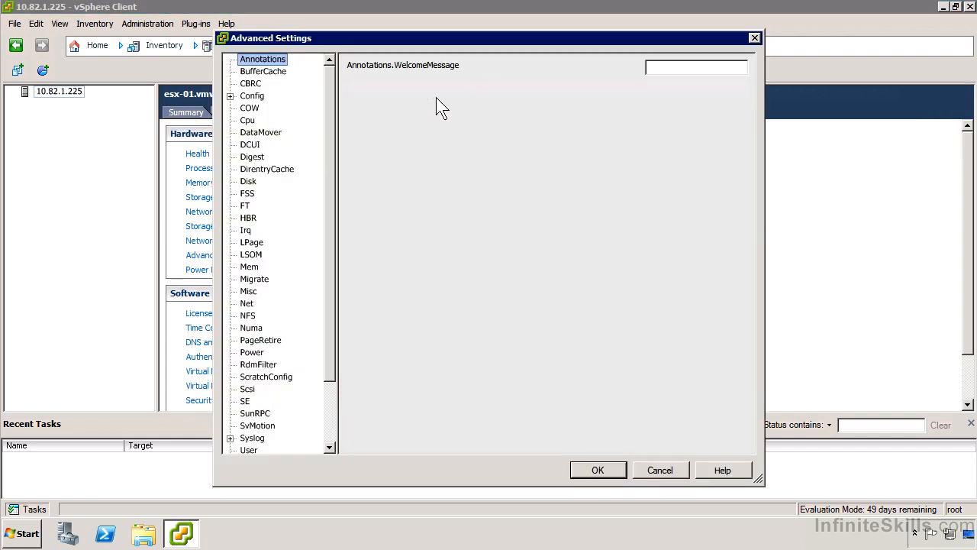
left_click(658, 470)
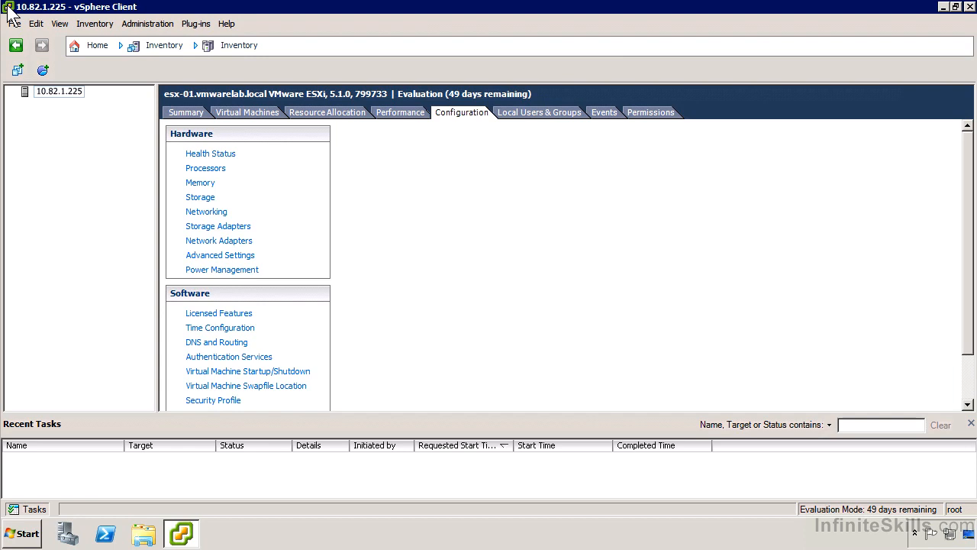
Review the host's local users, event log and assigned permissions
left_click(561, 116)
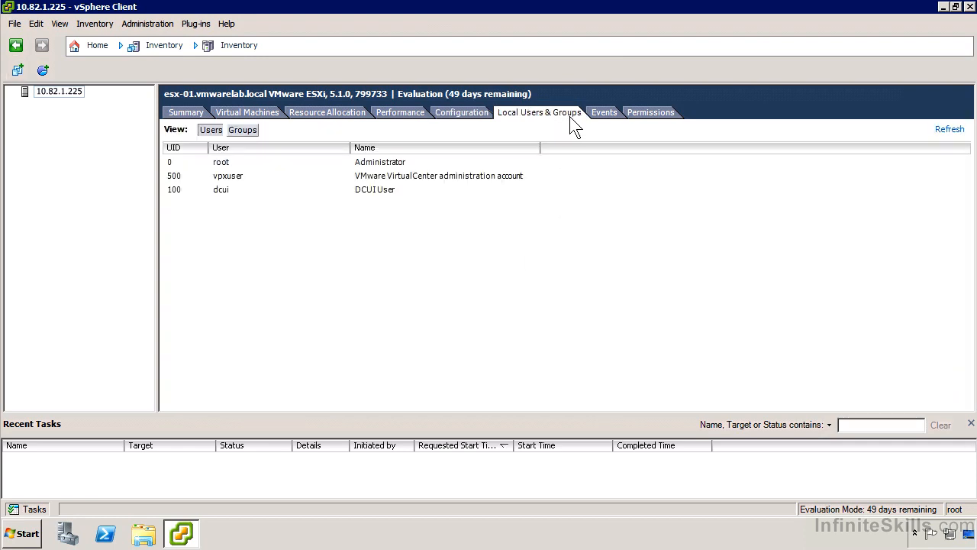
left_click(609, 121)
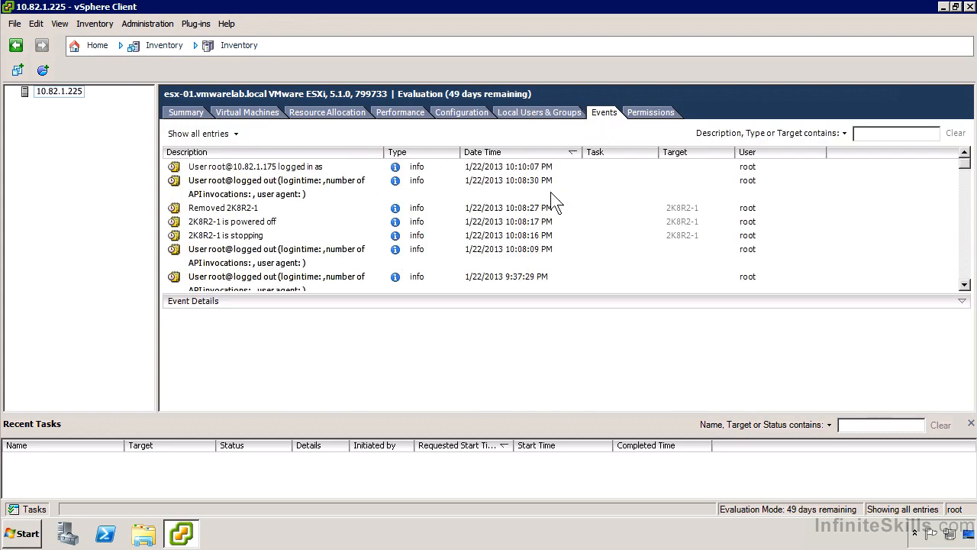
left_click(645, 114)
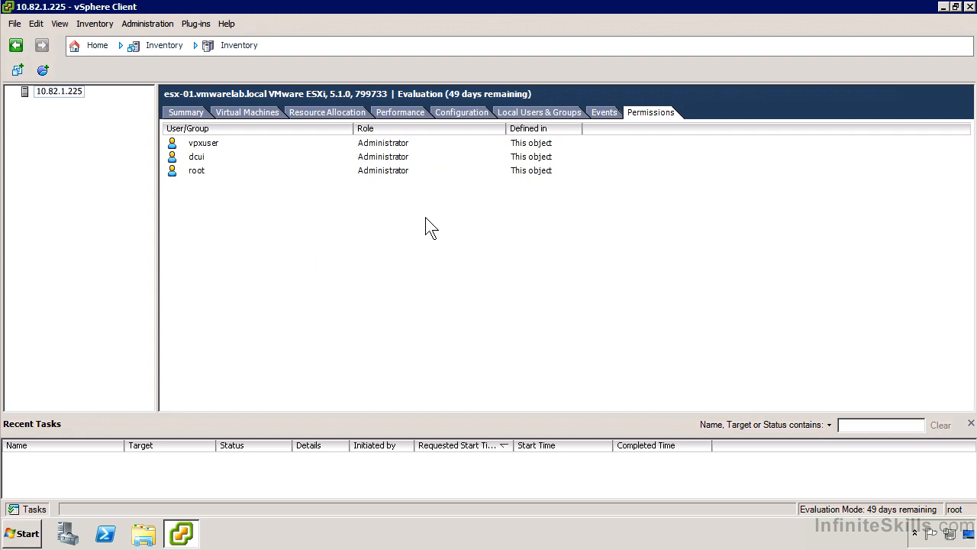
Display the host's datastores in its storage configuration
left_click(464, 112)
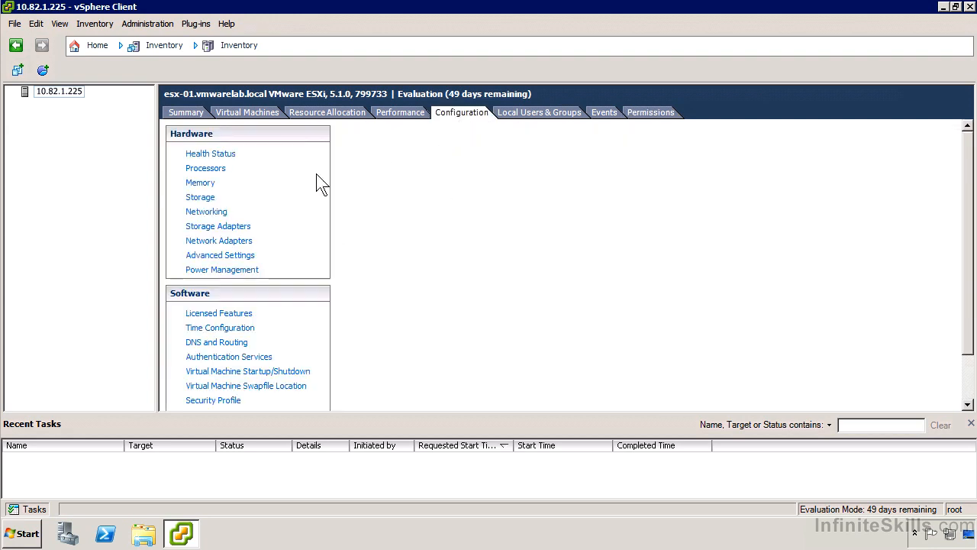
left_click(207, 200)
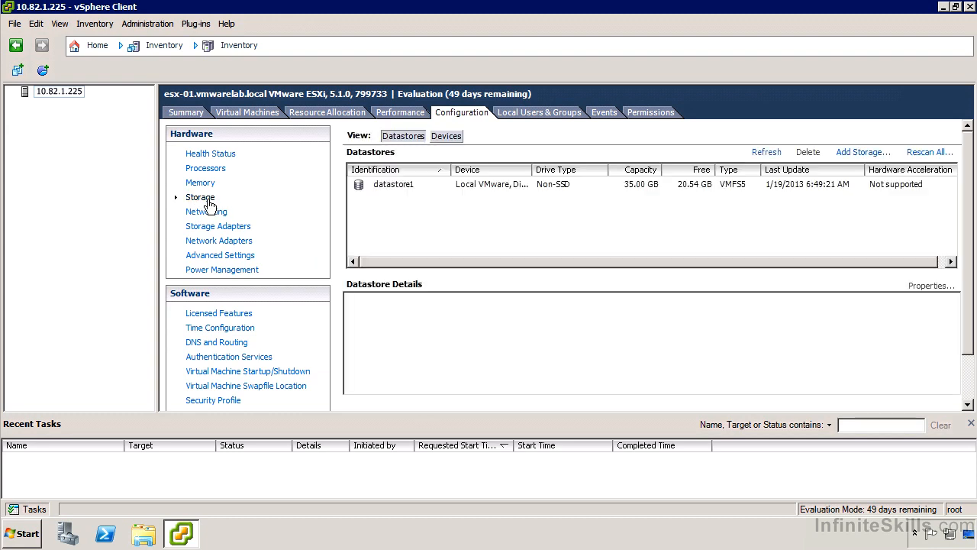
Browse the files on datastore1, viewing the contents of its ISO folder and then its 2K8R2-1 folder
left_click(406, 186)
right_click(434, 185)
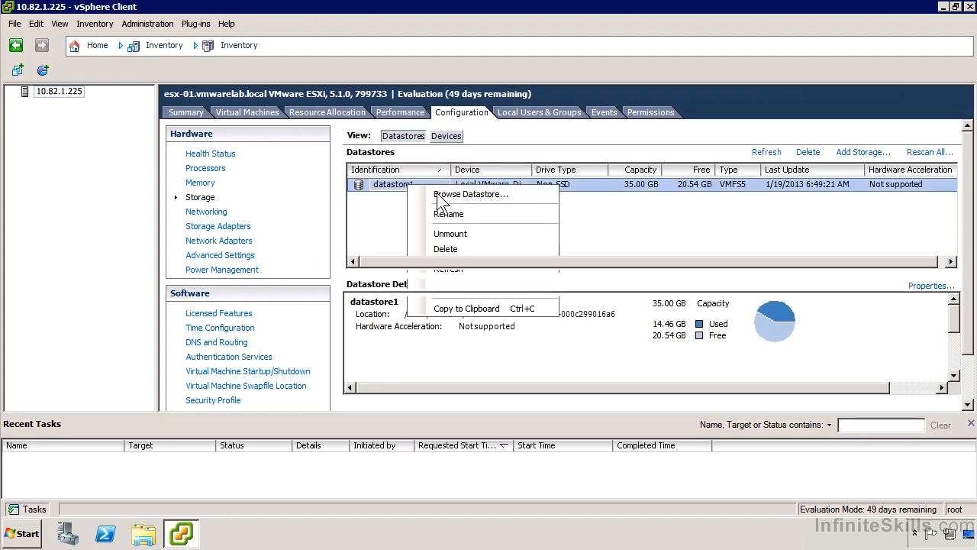
left_click(442, 192)
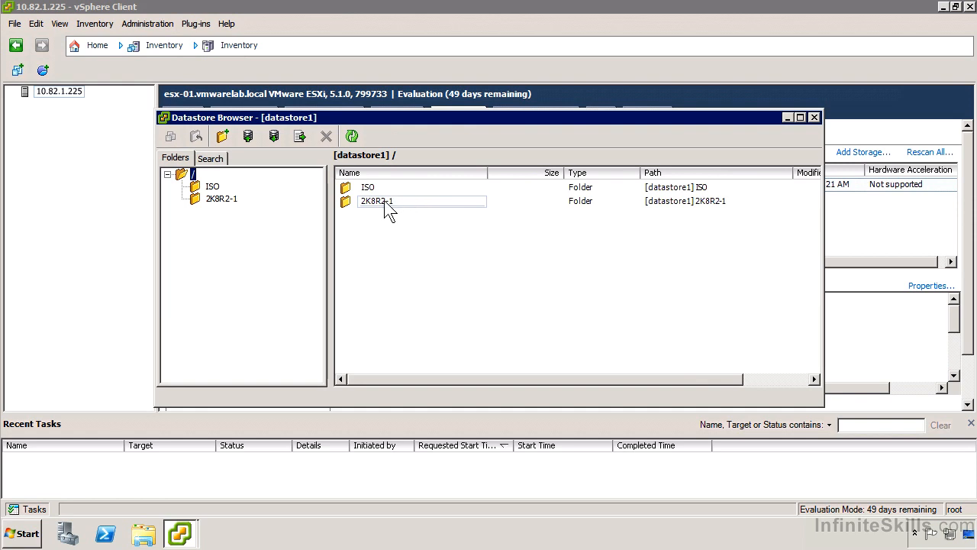
left_click(213, 188)
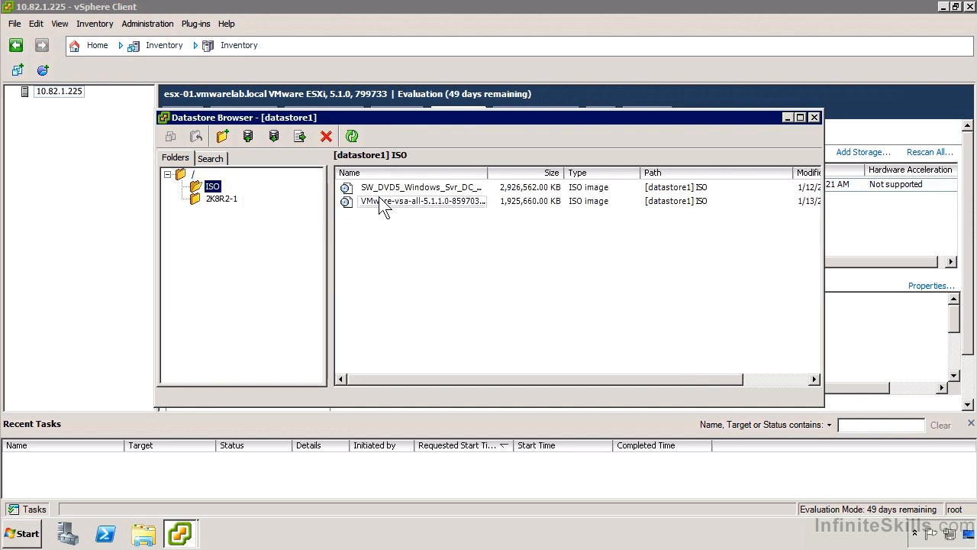
left_click(220, 200)
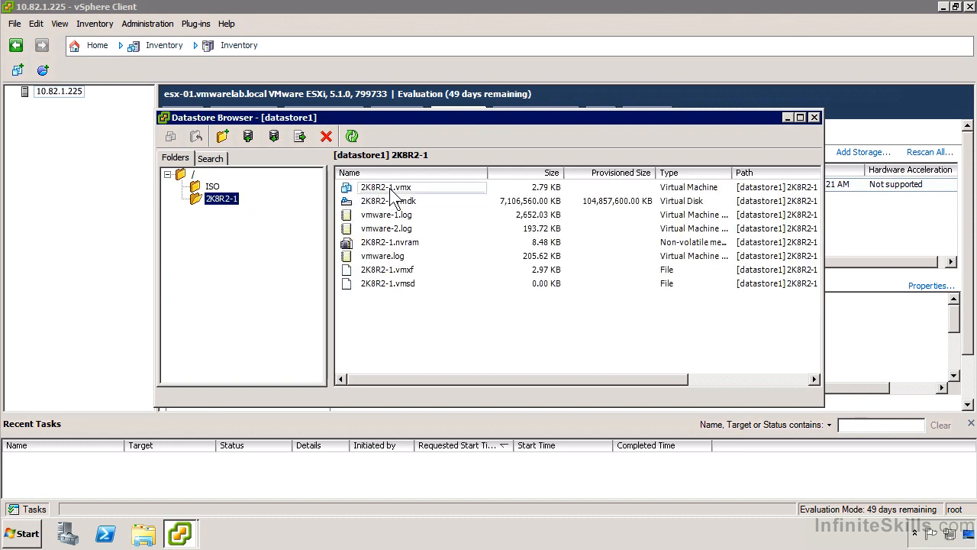
Add 2K8R2-1.vmx to the inventory as virtual machine 2K8R2-1 on host 10.82.1.225, then close the datastore browser
left_click(389, 191)
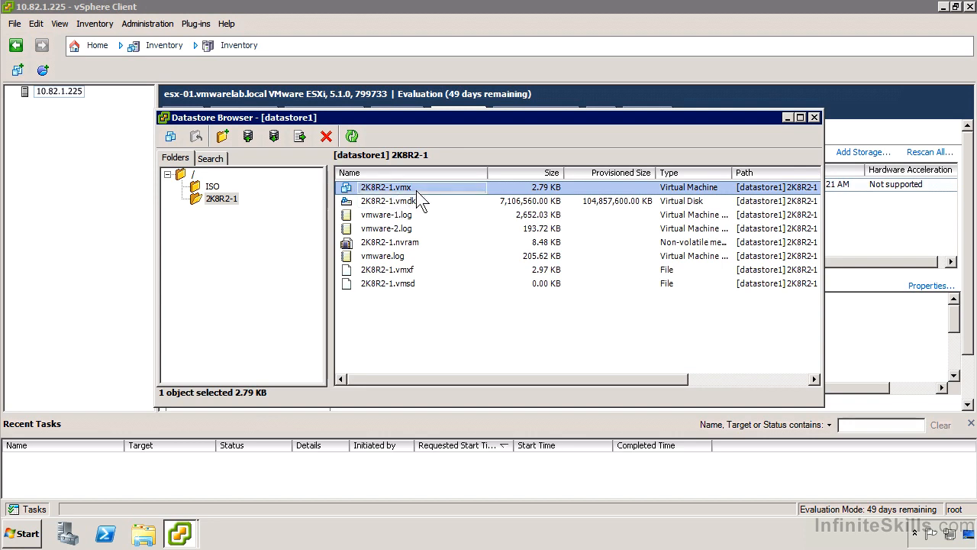
right_click(416, 189)
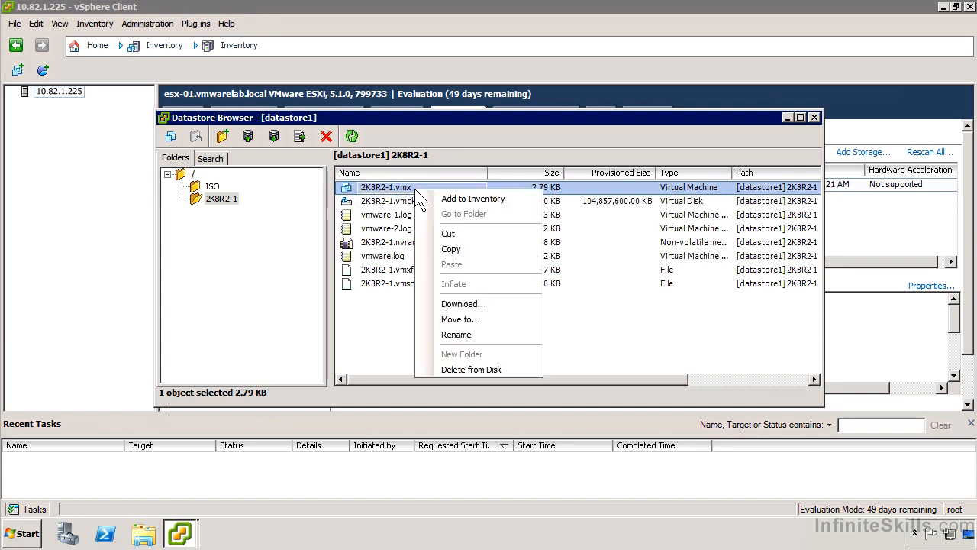
left_click(445, 200)
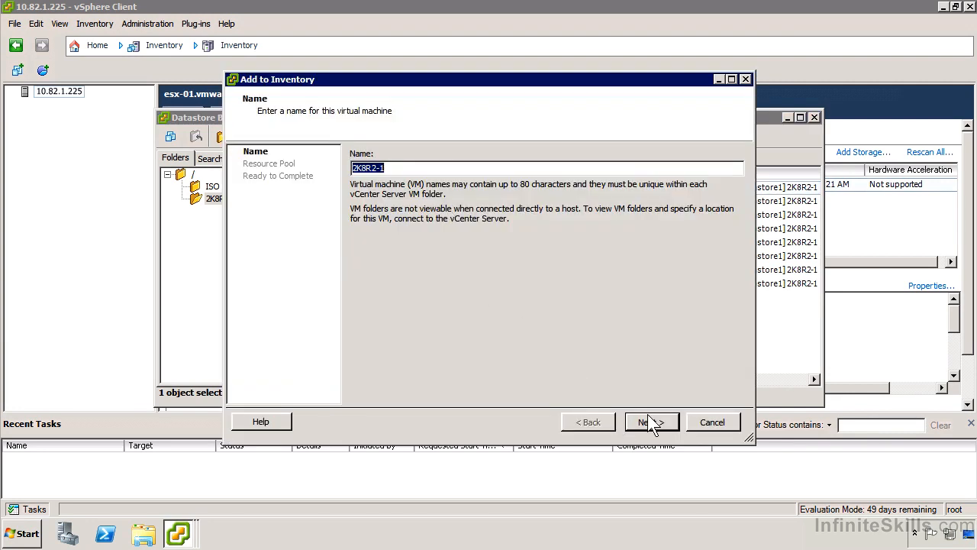
left_click(652, 422)
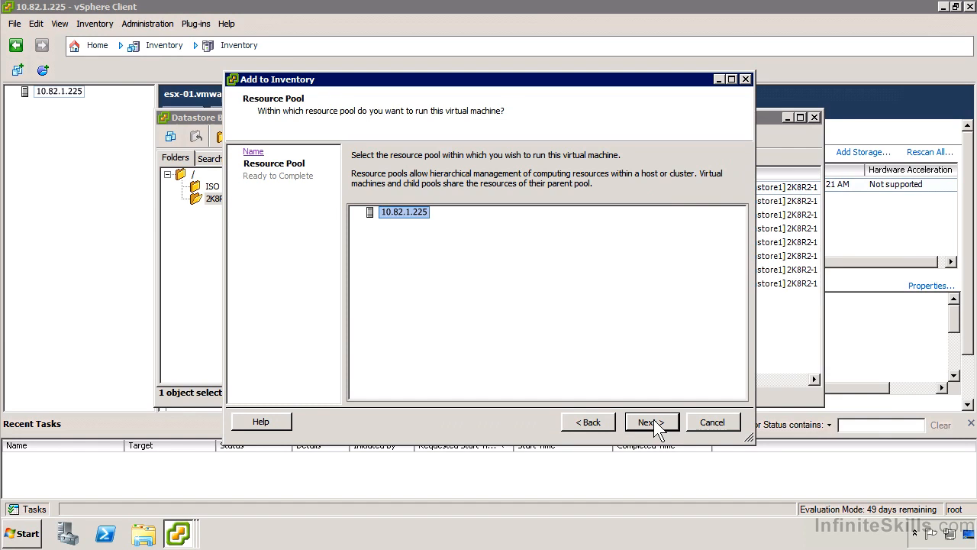
left_click(653, 420)
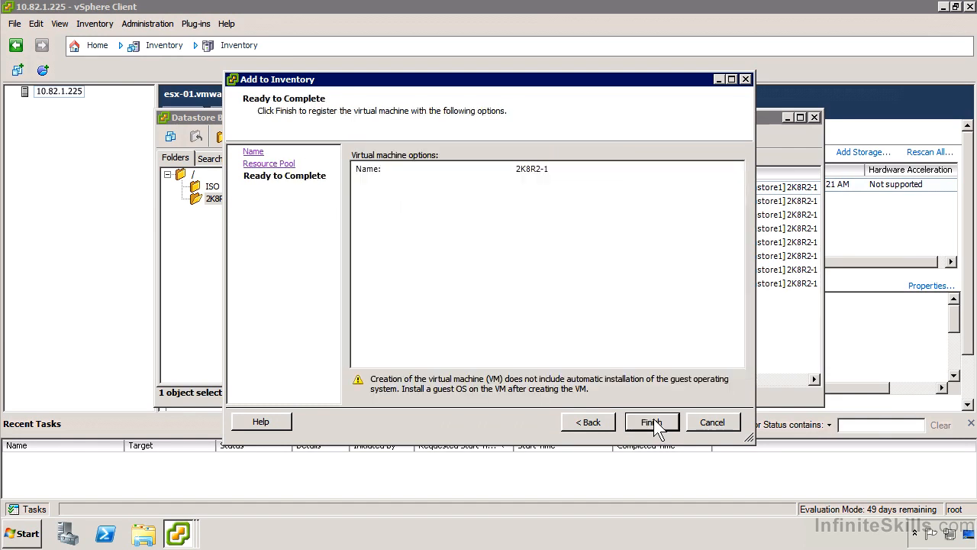
left_click(653, 421)
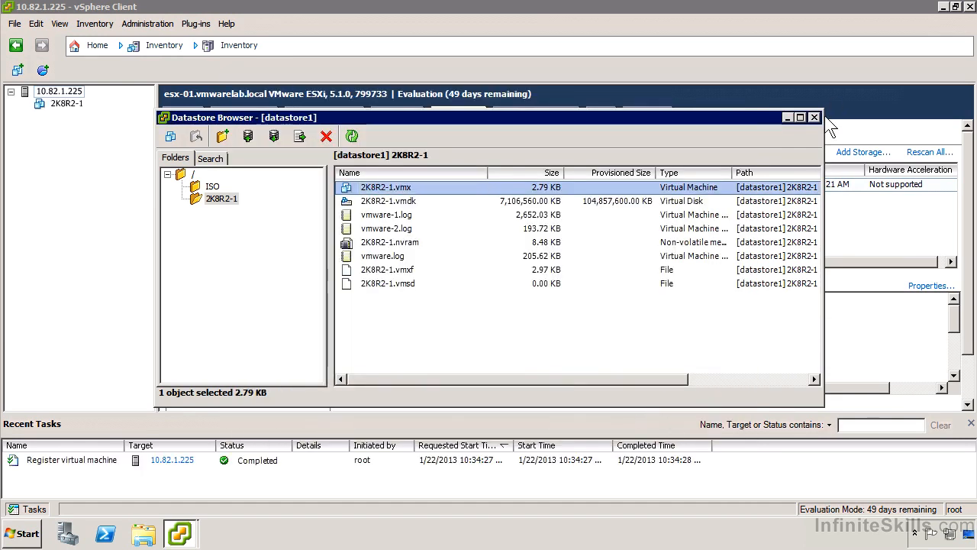
left_click(814, 117)
Select the 2K8R2-1 virtual machine and view its available power options without choosing one
left_click(64, 103)
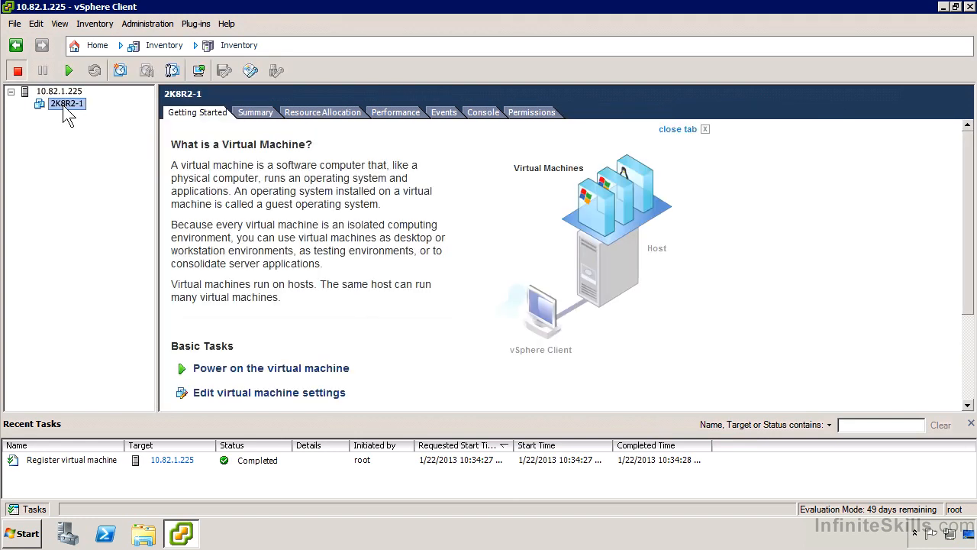
right_click(64, 106)
mouse_move(103, 119)
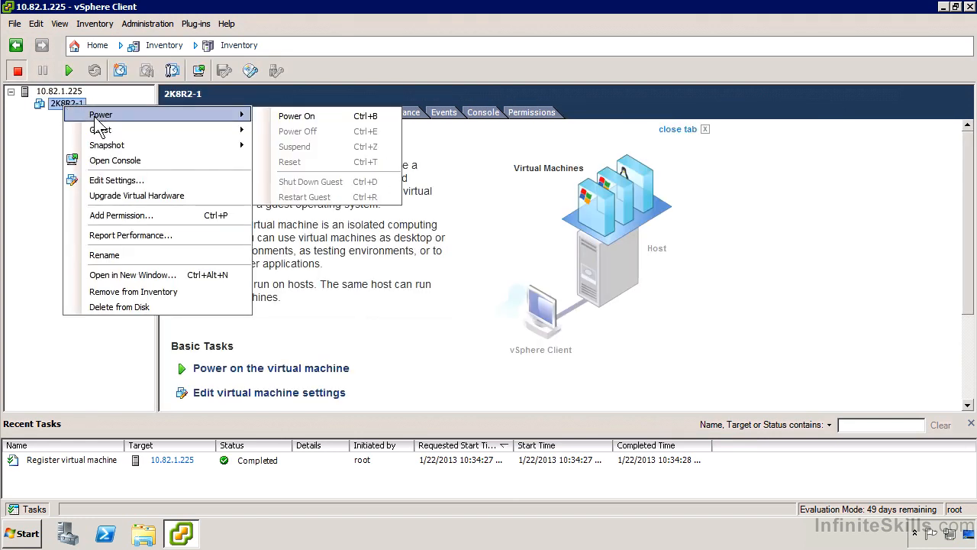
left_click(53, 143)
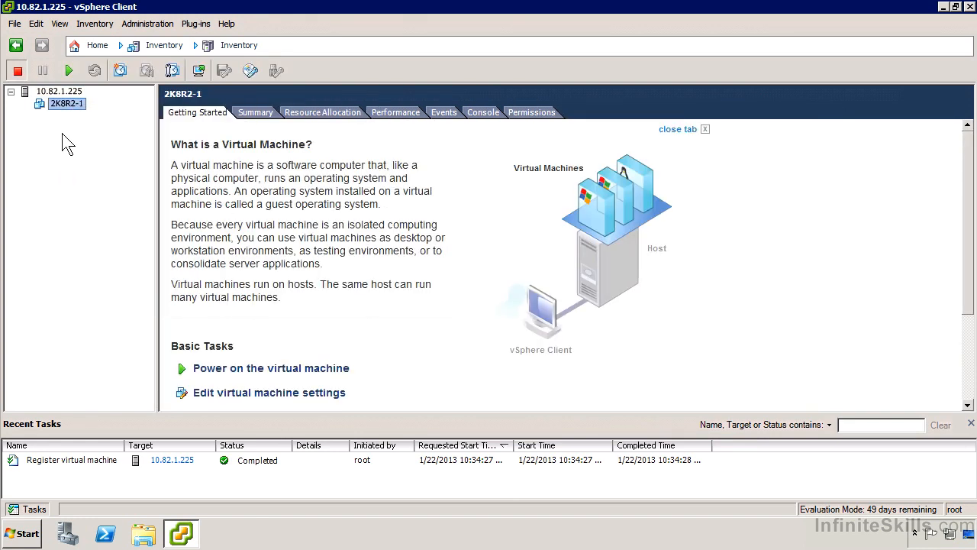